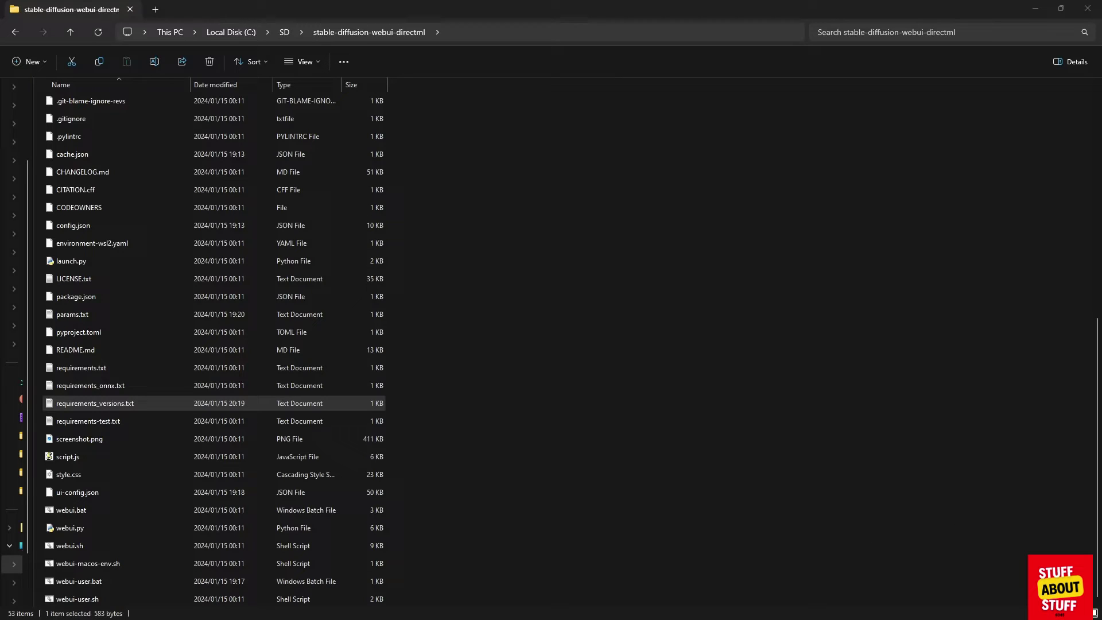
Open requirements_versions.txt from the stable-diffusion-webui-directml folder with Edit with Notepad++.
right_click(175, 399)
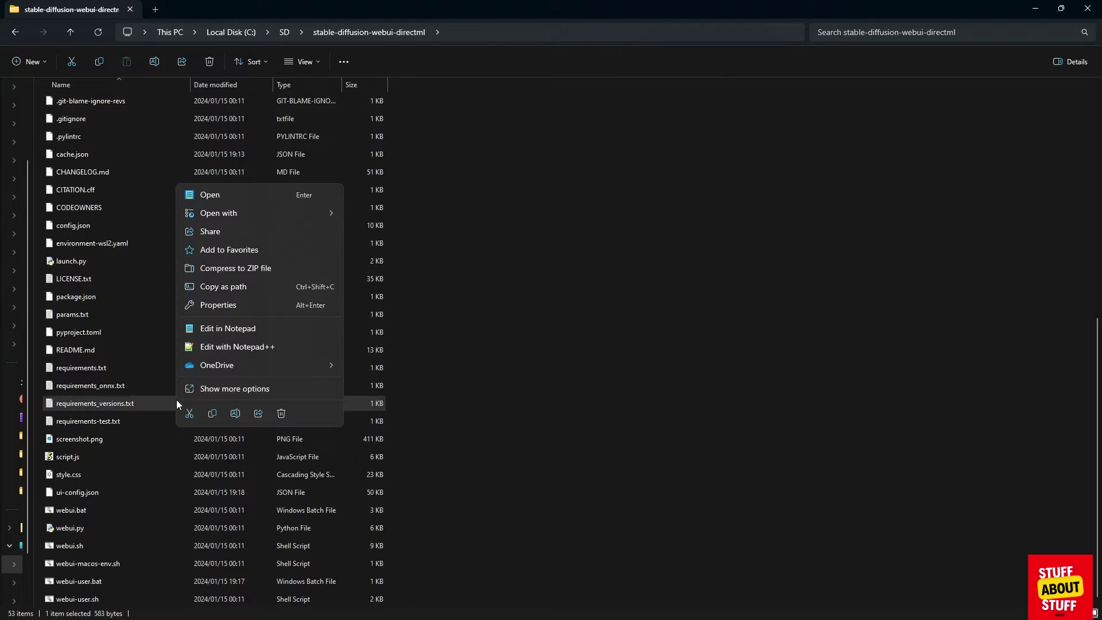
click(211, 345)
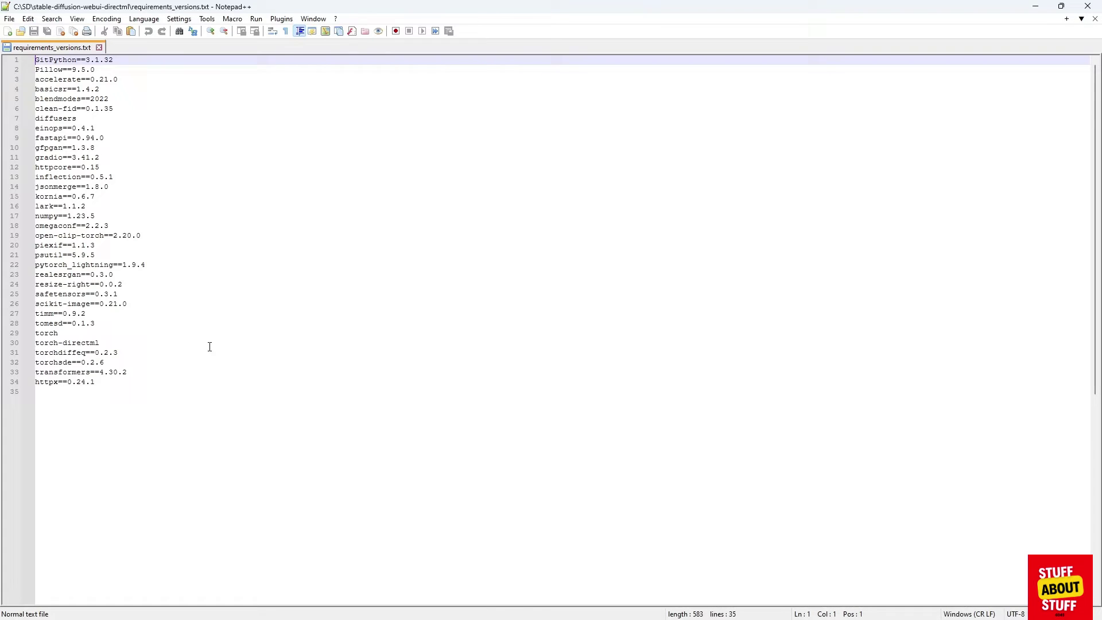
Append torch-directml after the httpx==0.24.1 line, save, and open webui-user.bat in Notepad++.
click(127, 387)
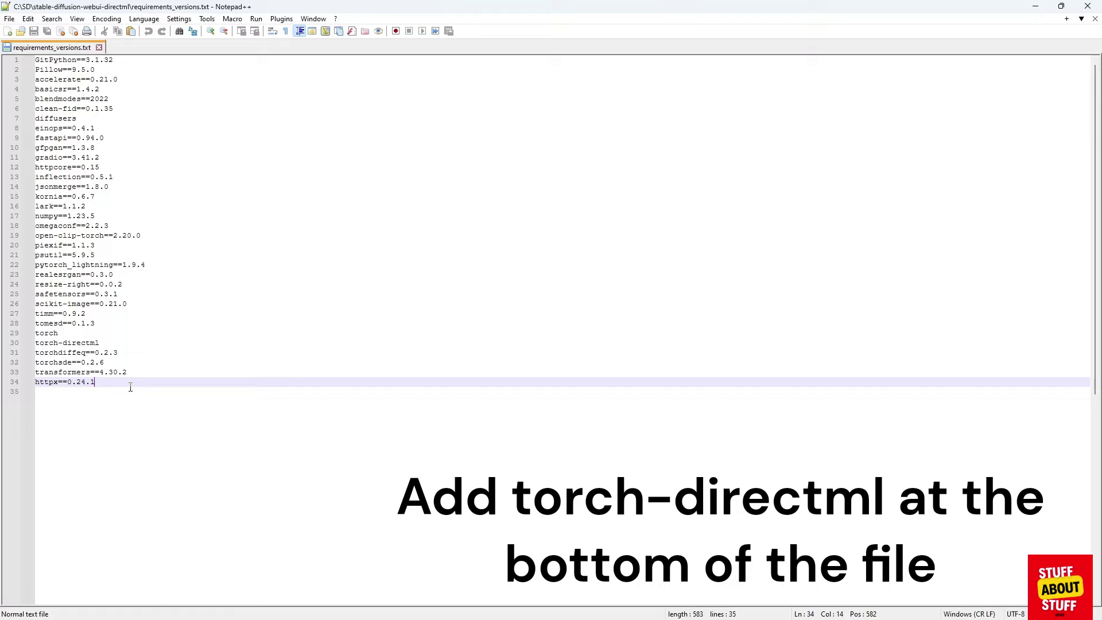
key(Return)
text(torch-directml)
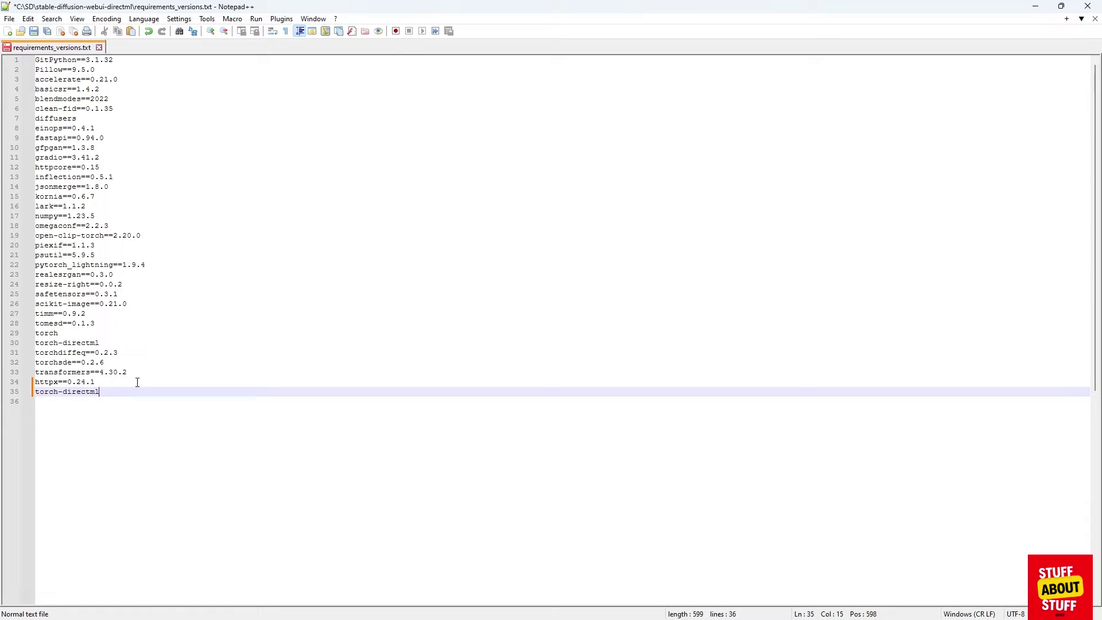
click(33, 33)
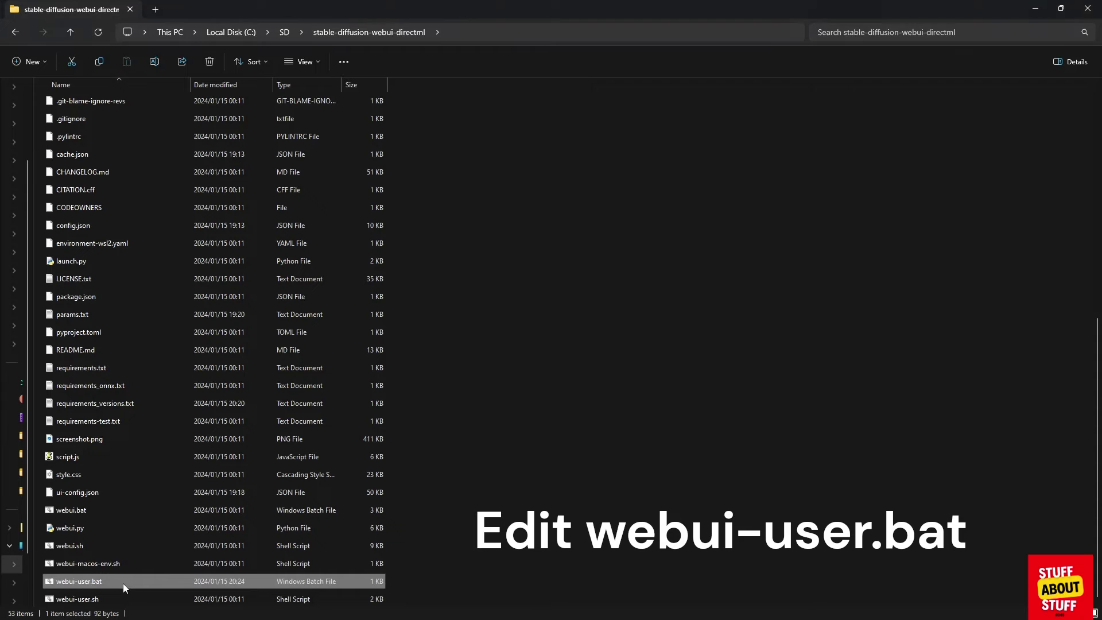
right_click(123, 583)
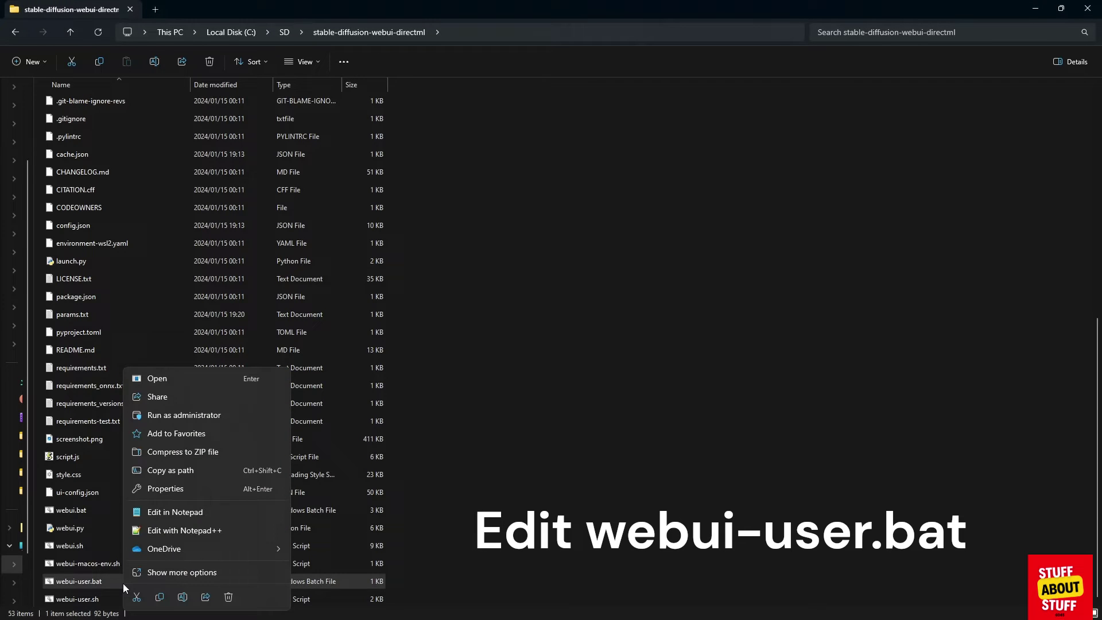
click(167, 532)
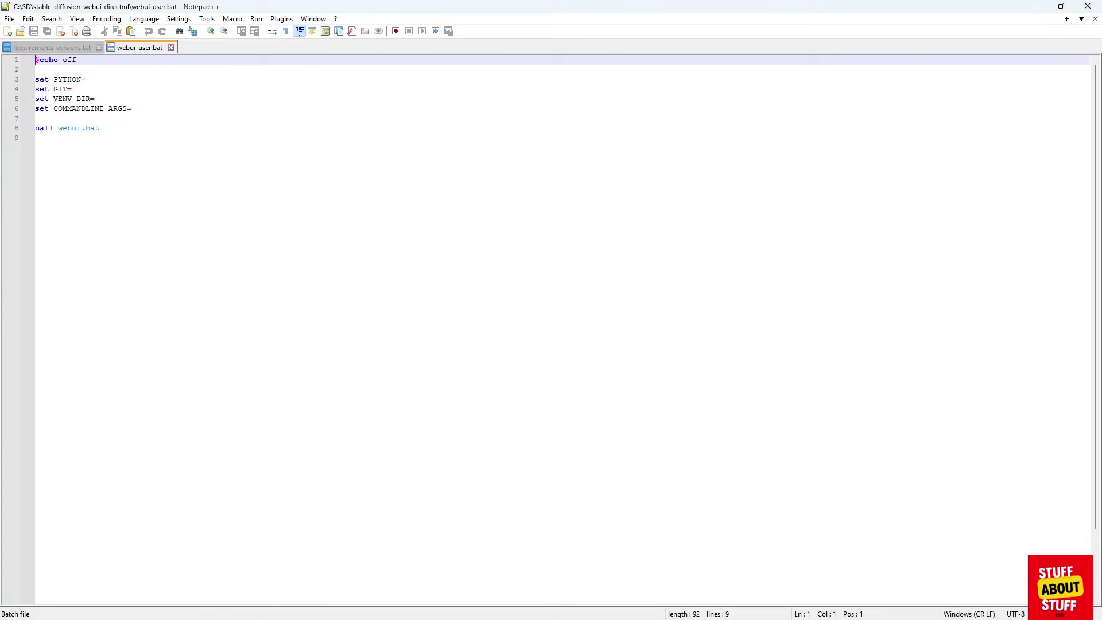
Add --use-directml after COMMANDLINE_ARGS=, then paste --use-directml --onnx, saving after each.
click(147, 109)
text(--use-directml)
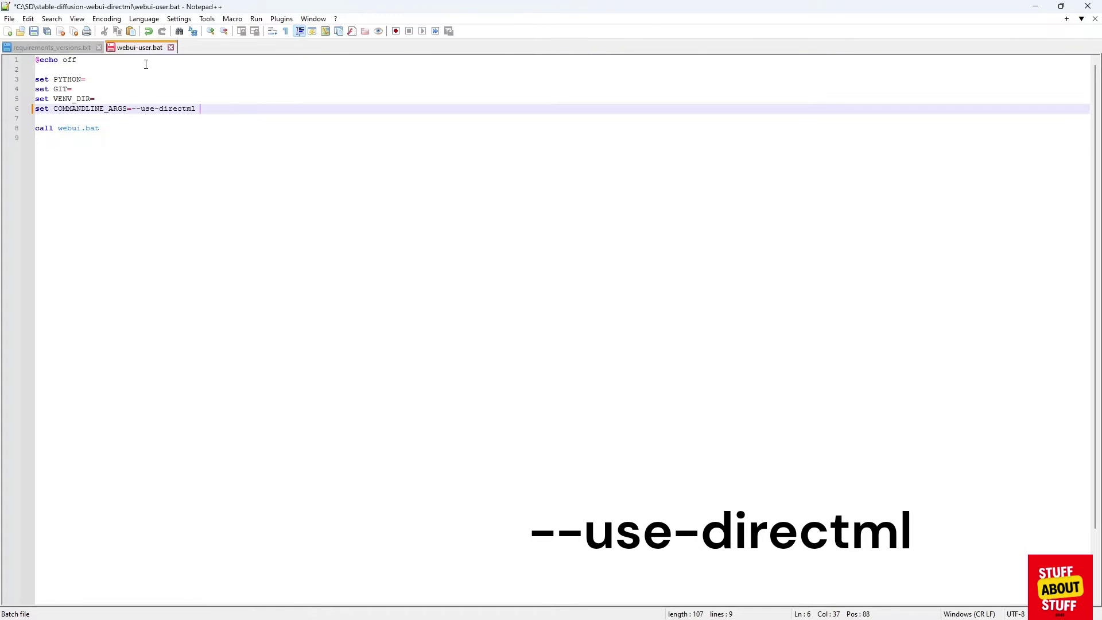
click(35, 32)
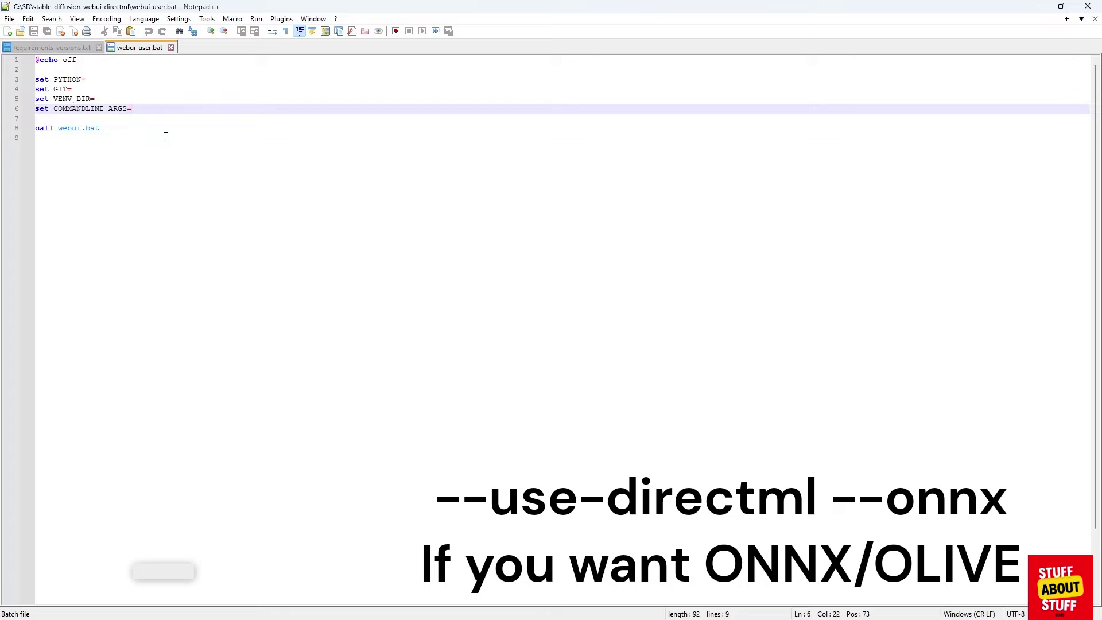
text(--use-directml --onnx)
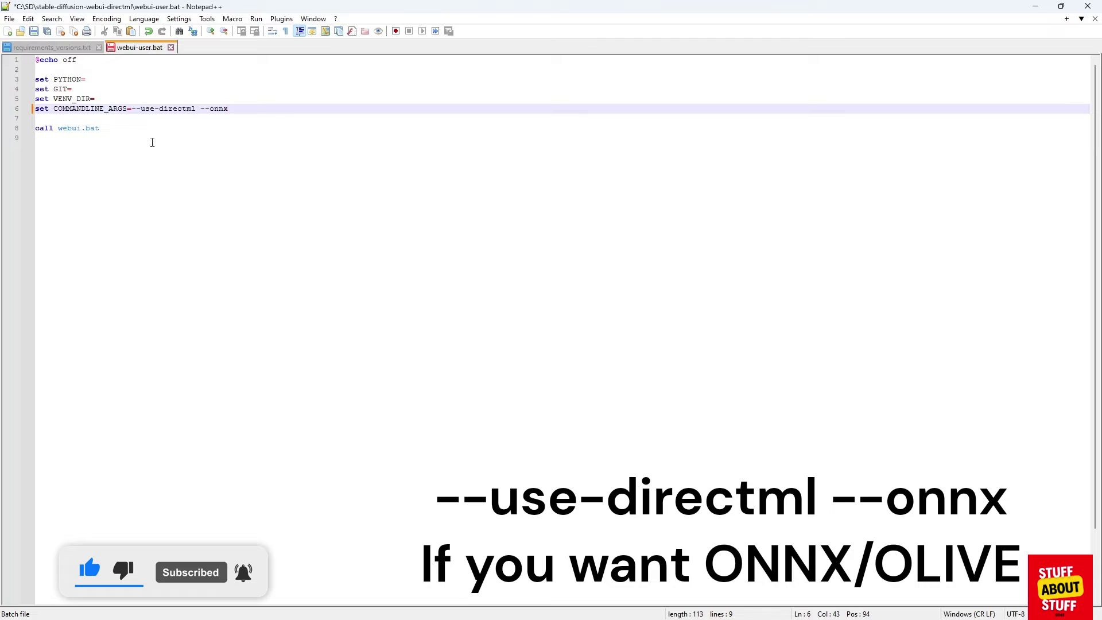
click(35, 33)
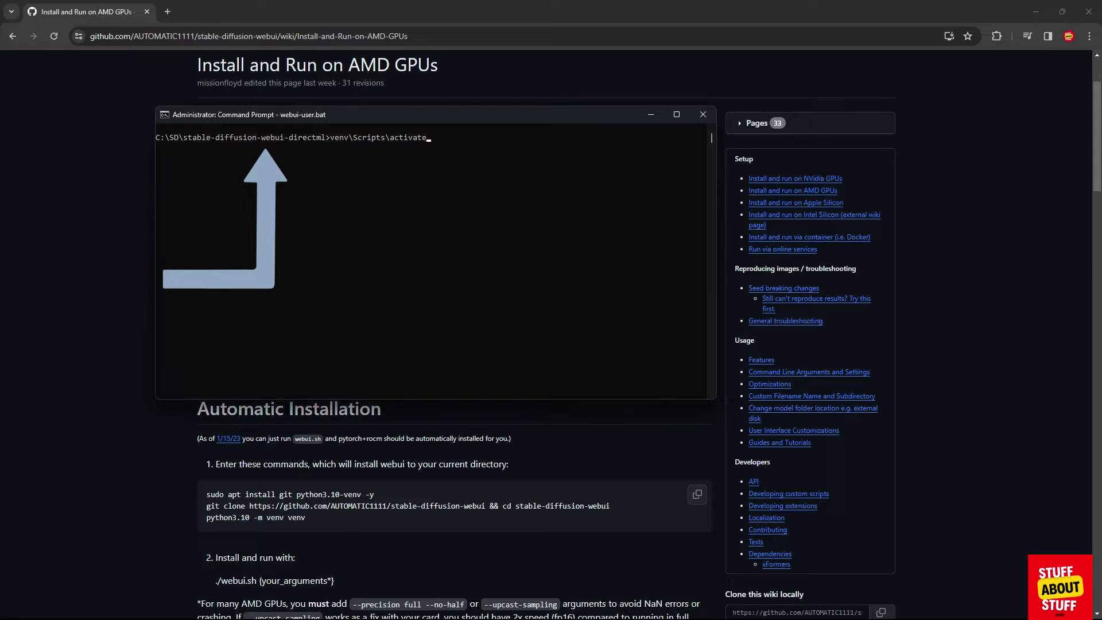
Activate venv\Scripts\activate and run python.exe -m pip install --upgrade pip.
key(Return)
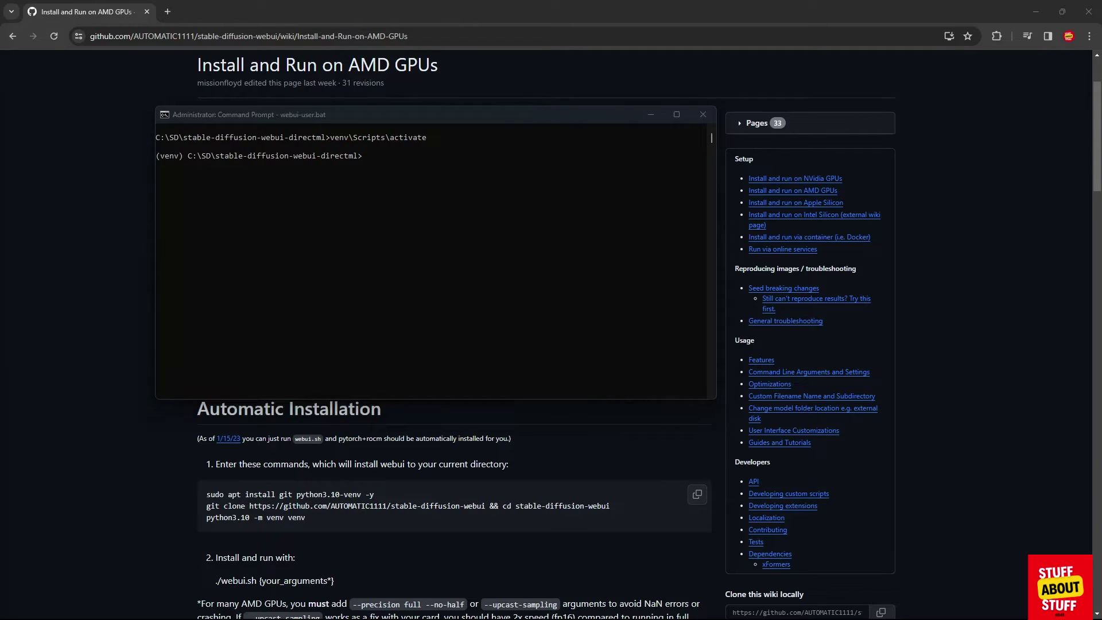
text(python.exe -m pip install --upgrade pip)
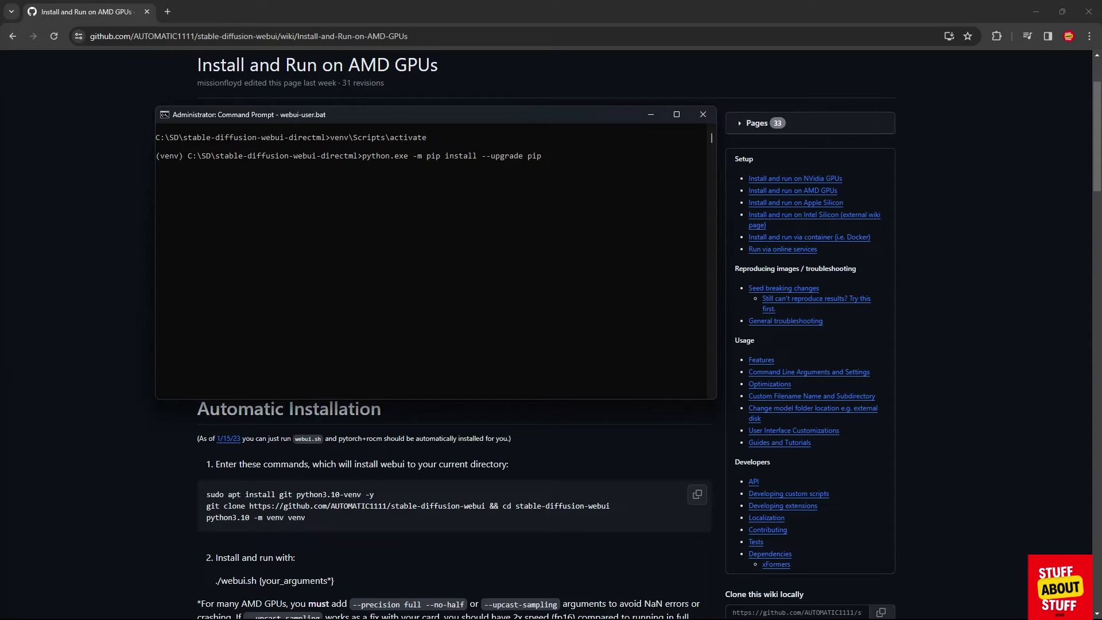
key(Return)
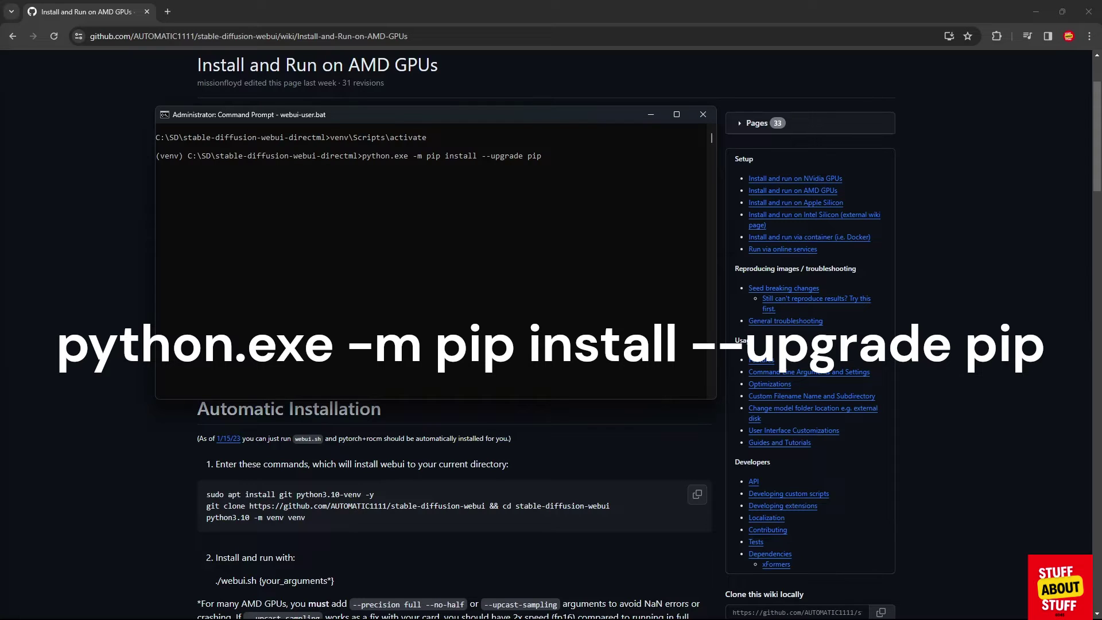
key(Return)
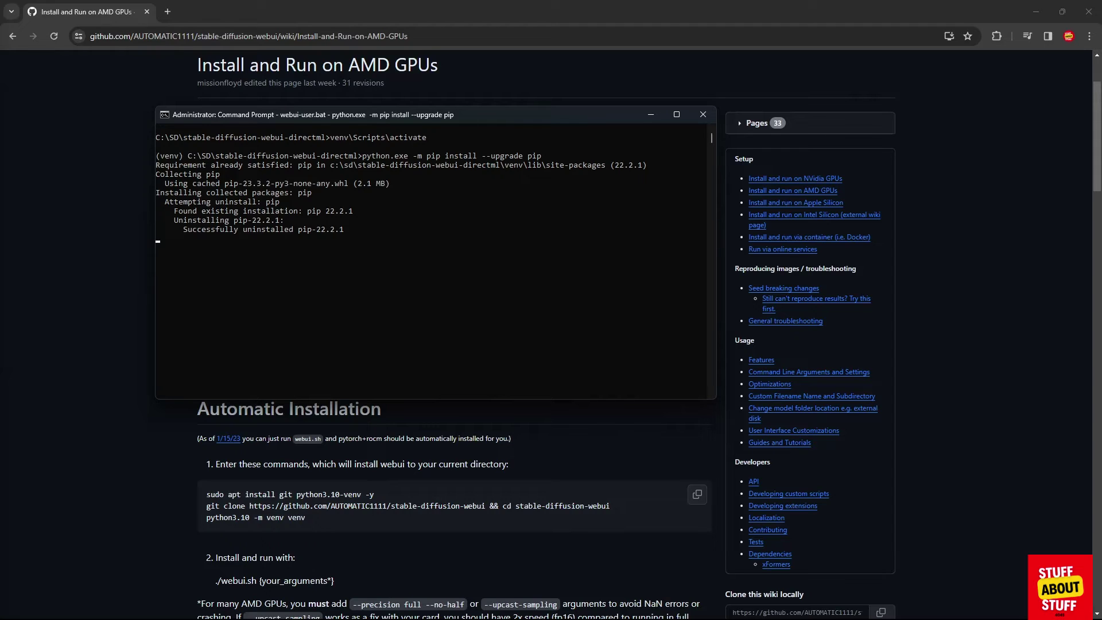
text(pip install httpx==0.24.1)
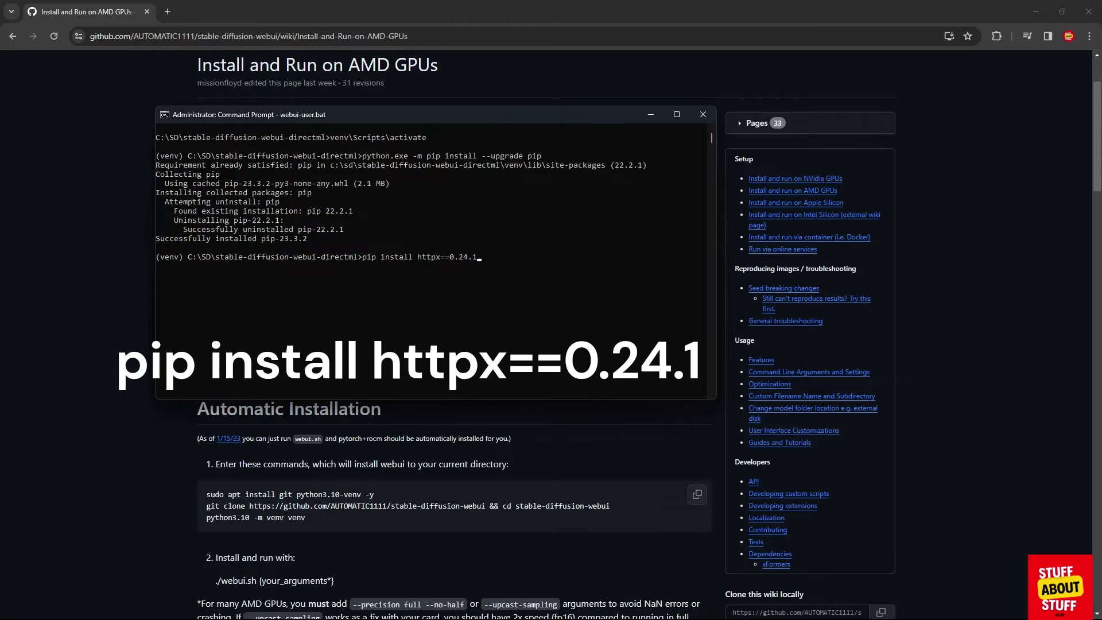
Run pip install httpx==0.24.1, then pip install -r requirements.txt.
key(Return)
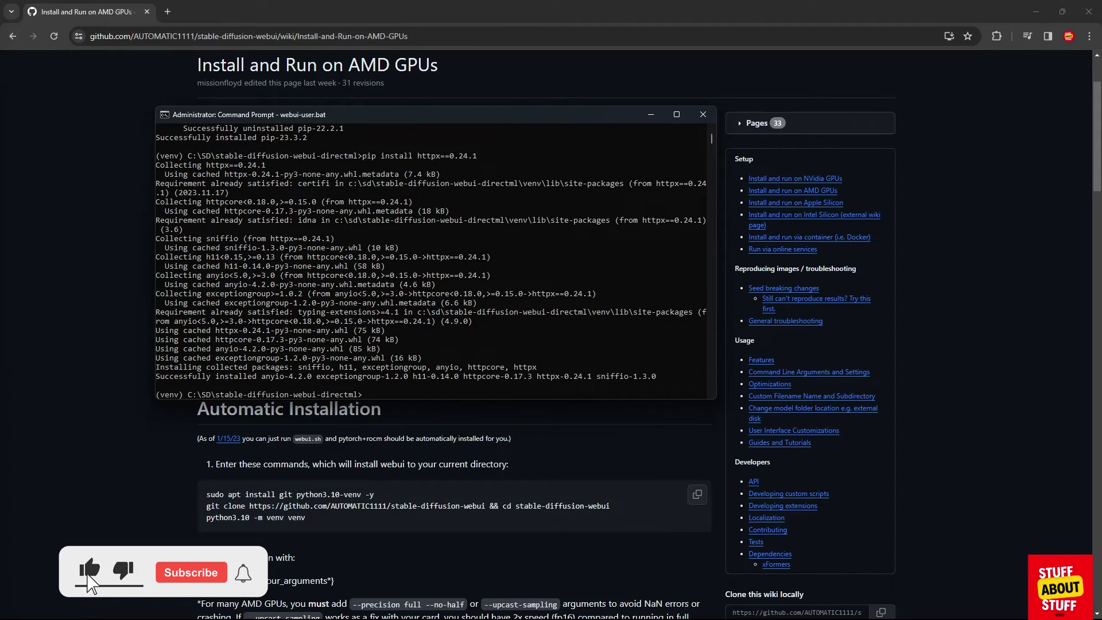
text(pip install -r requirements.txt)
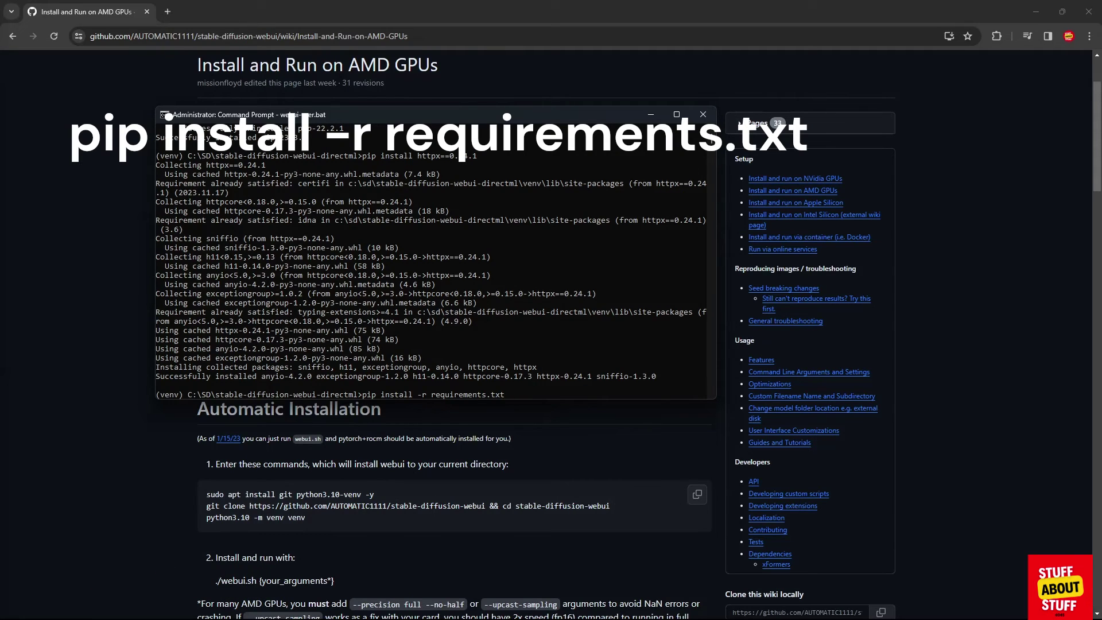
key(Return)
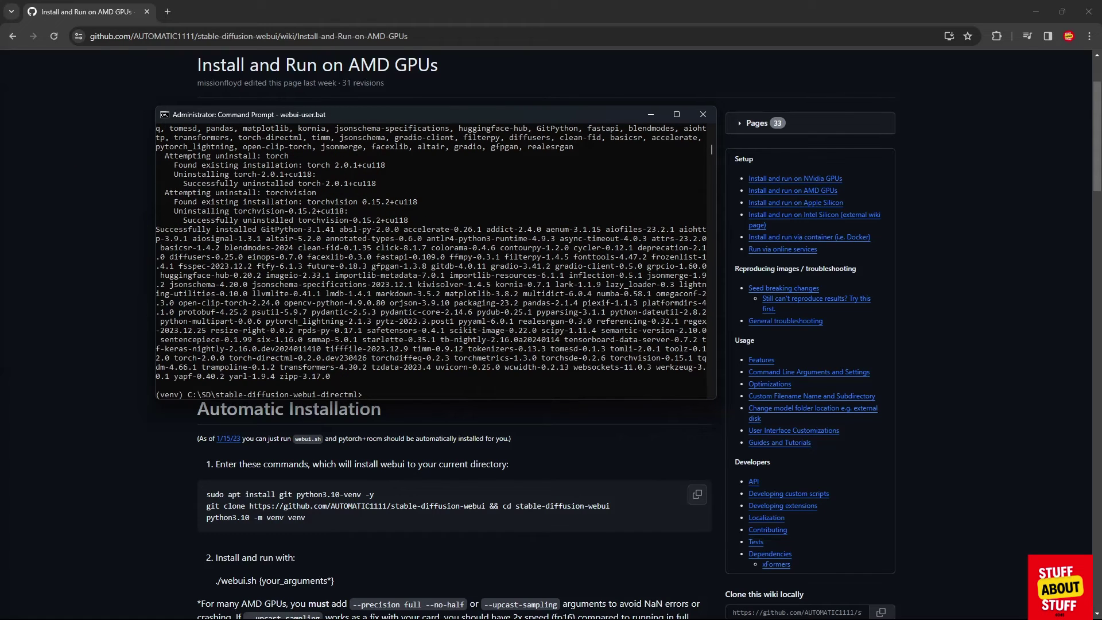
text(webui-user.bat)
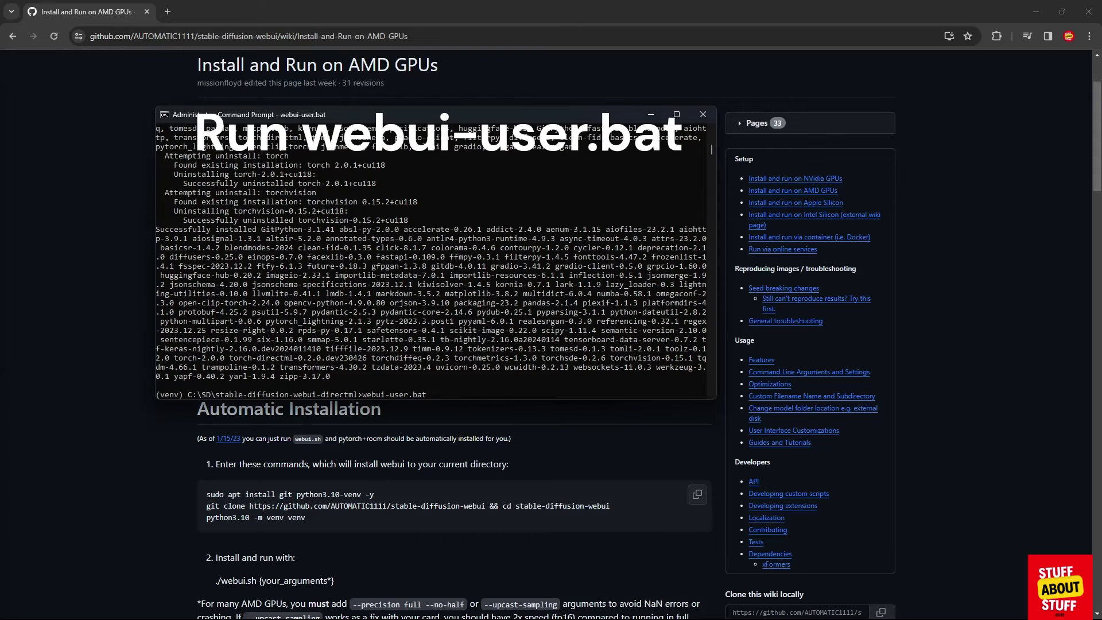
Run webui-user.bat from the activated venv prompt.
key(Return)
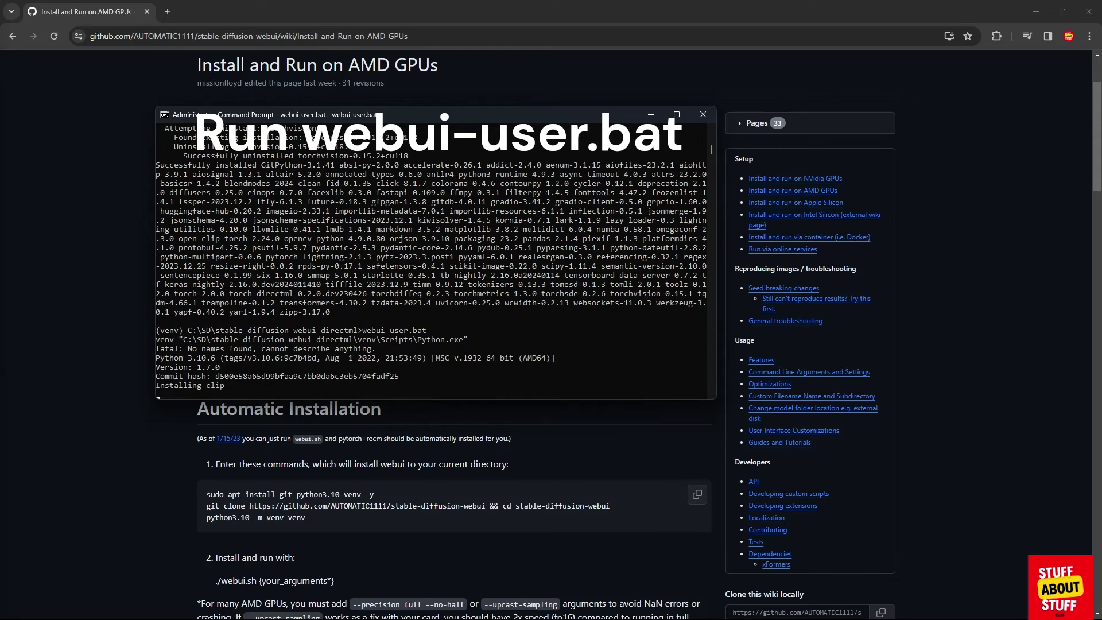